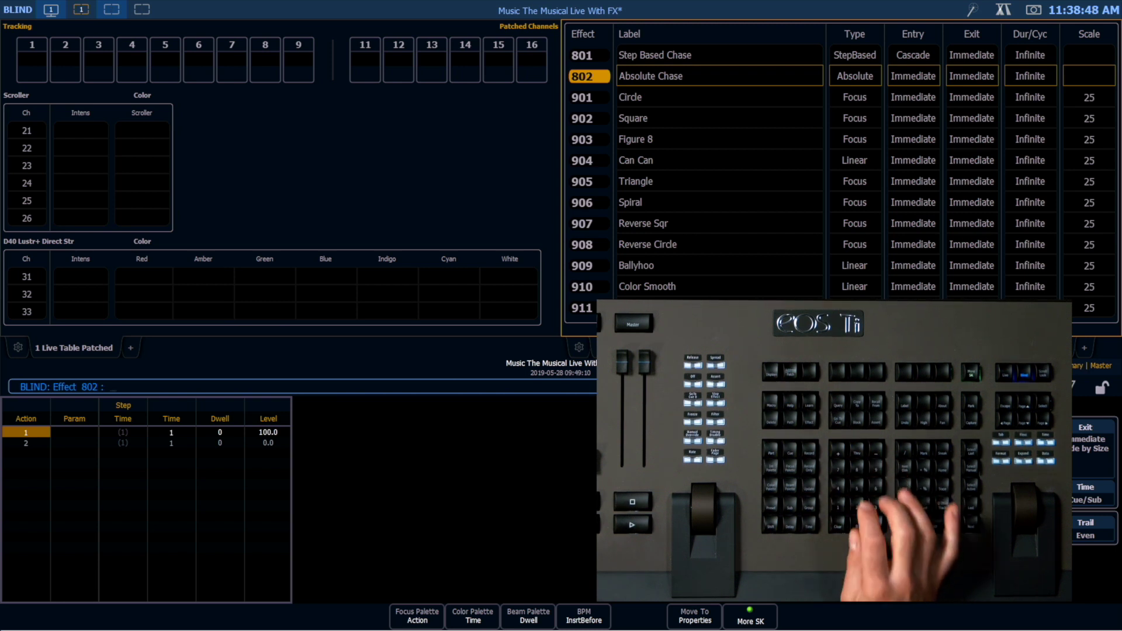
Create effect 803 as a Linear effect in the effects list
text(803)
key(Return)
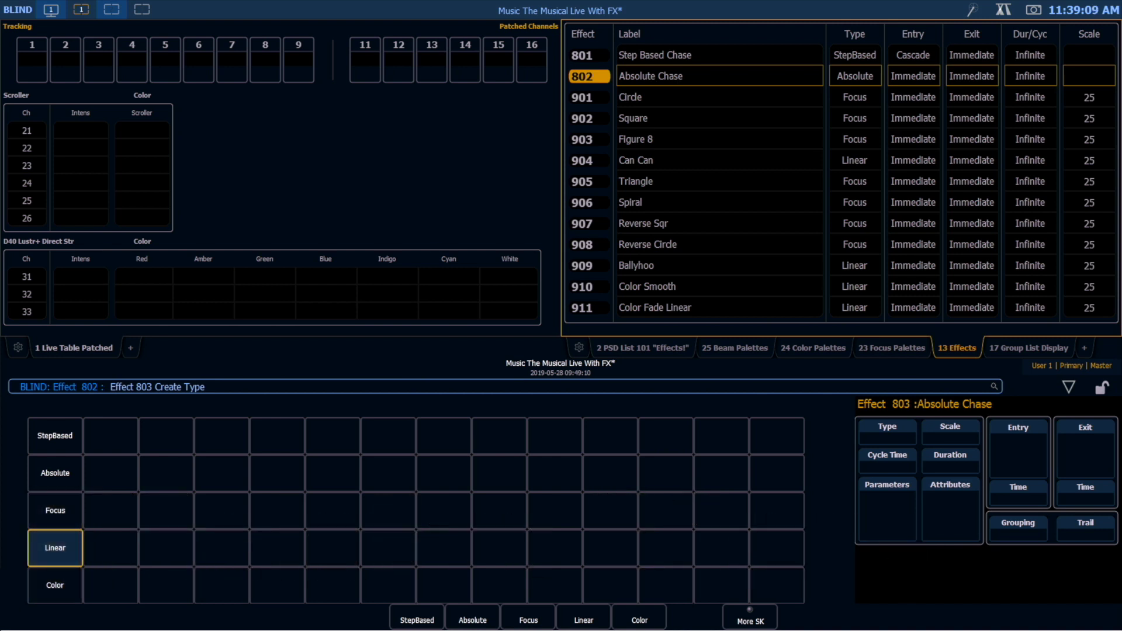
click(57, 549)
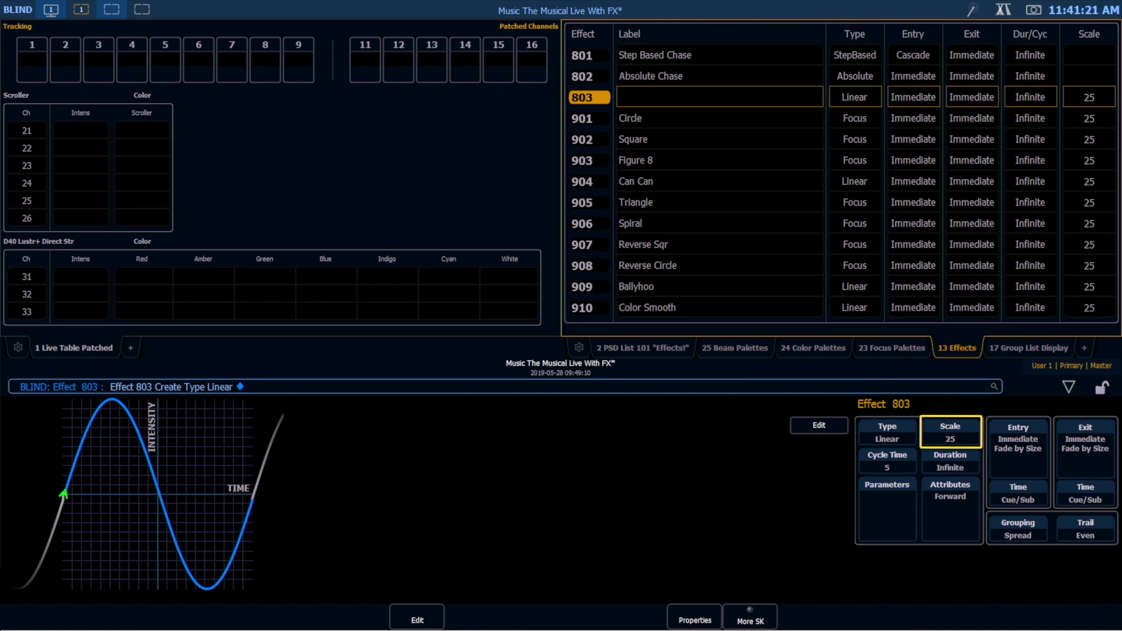
key(BackSpace)
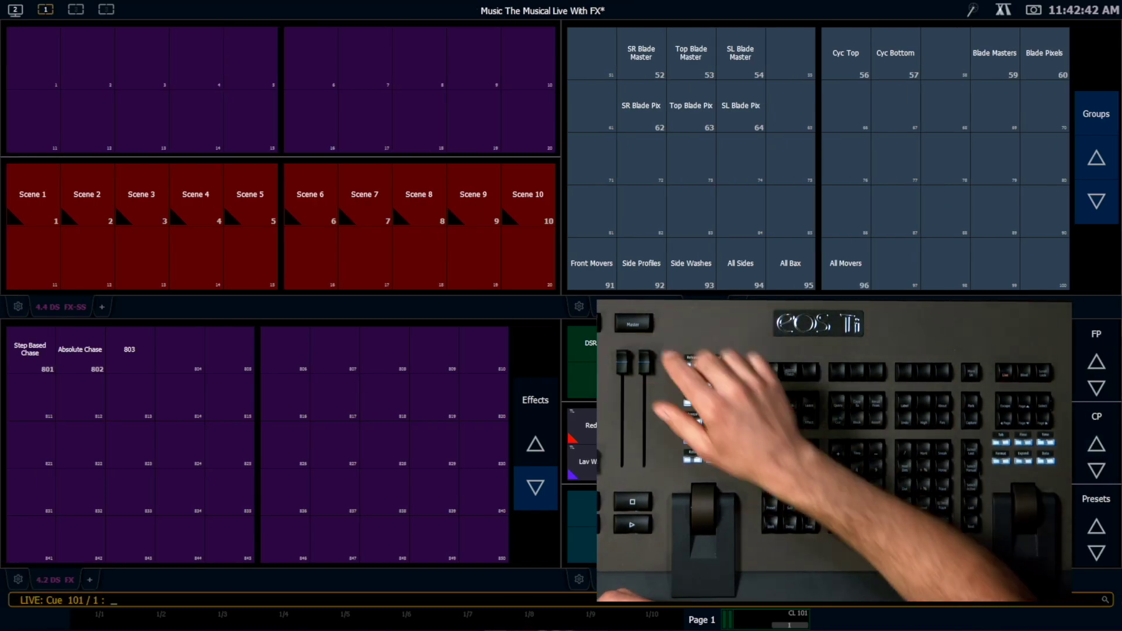
Bring Group 95 (All Bax) to 50 percent intensity in Live
click(790, 264)
text(@ Full)
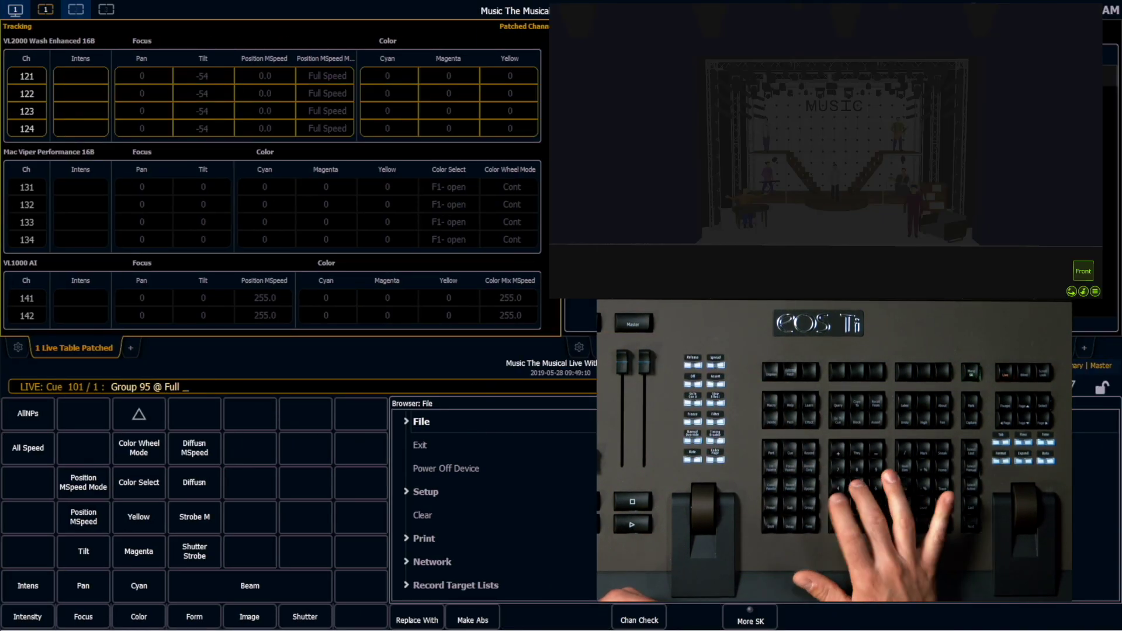
key(BackSpace)
text(50)
key(Return)
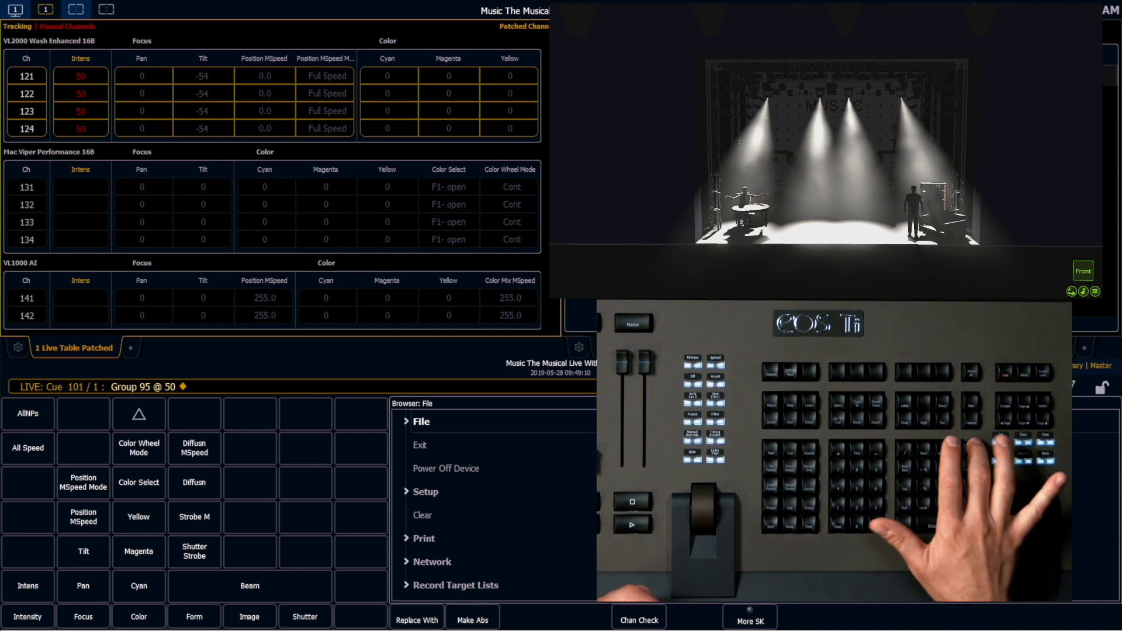
Apply effect 803 to Group 95
key(g)
key(9)
key(5)
text(ect )
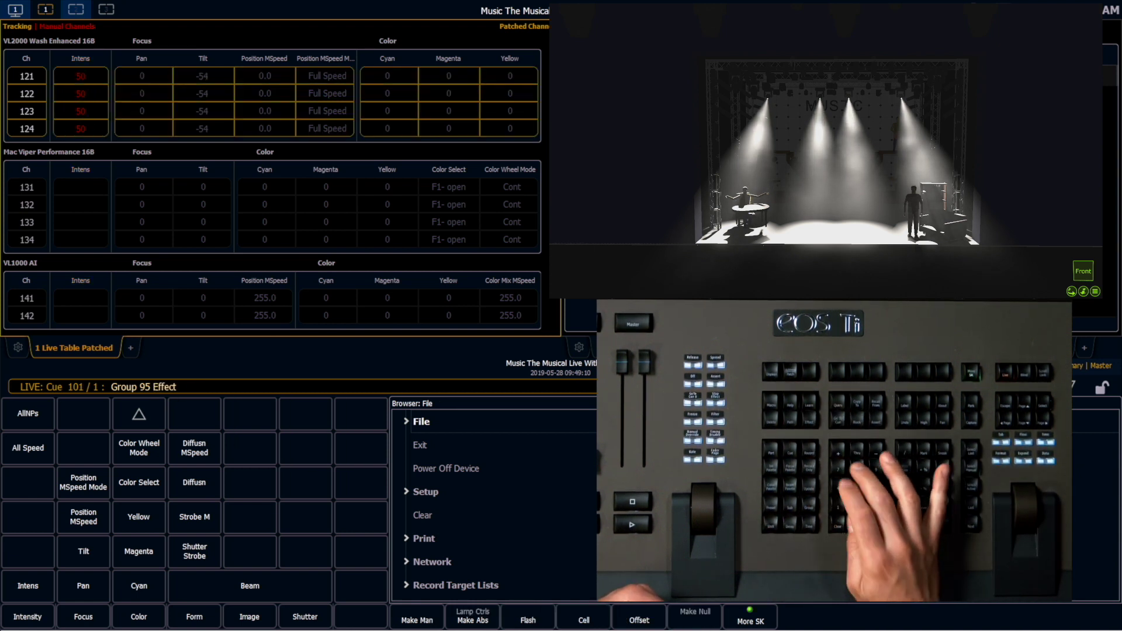
text(803)
key(Return)
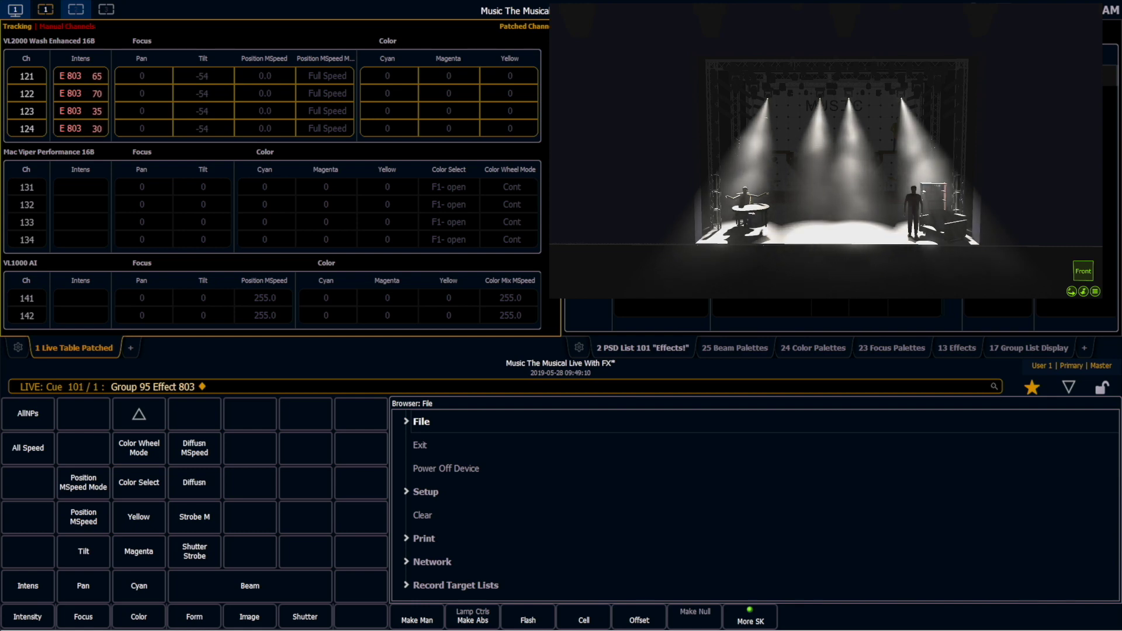
Set the scale of effect 803 to 50 and return to Live
key(Return)
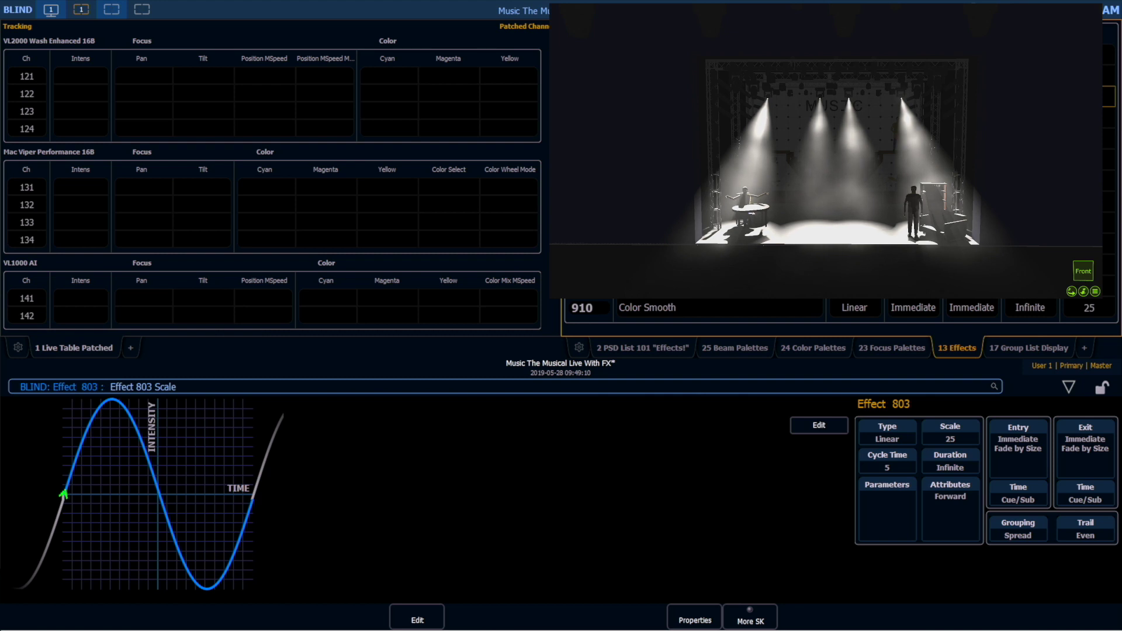
text(50)
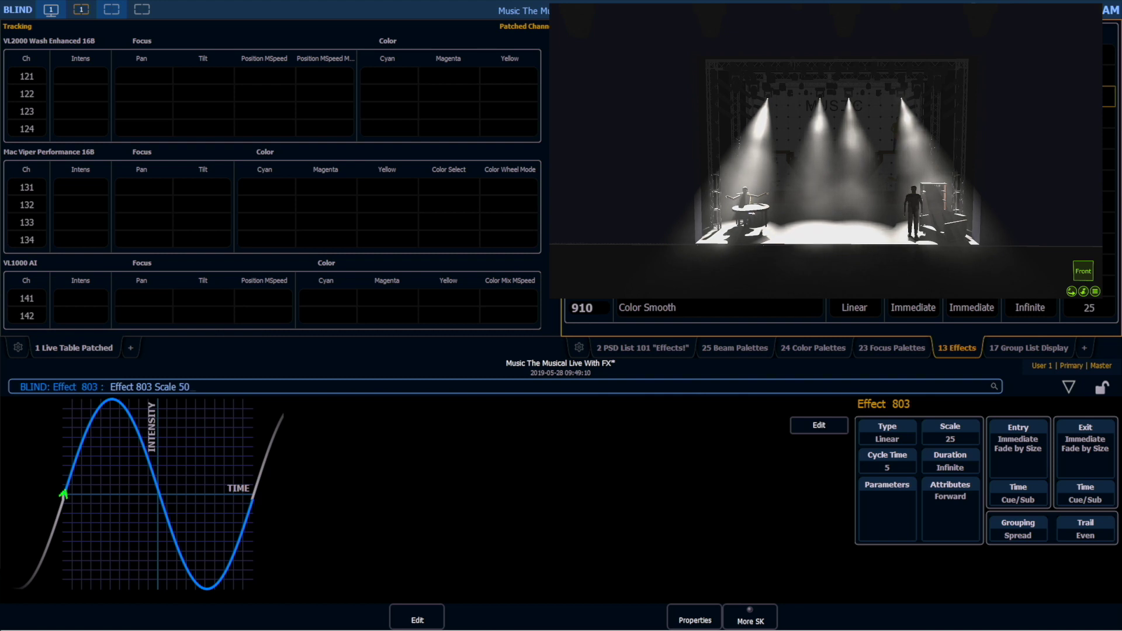
key(Return)
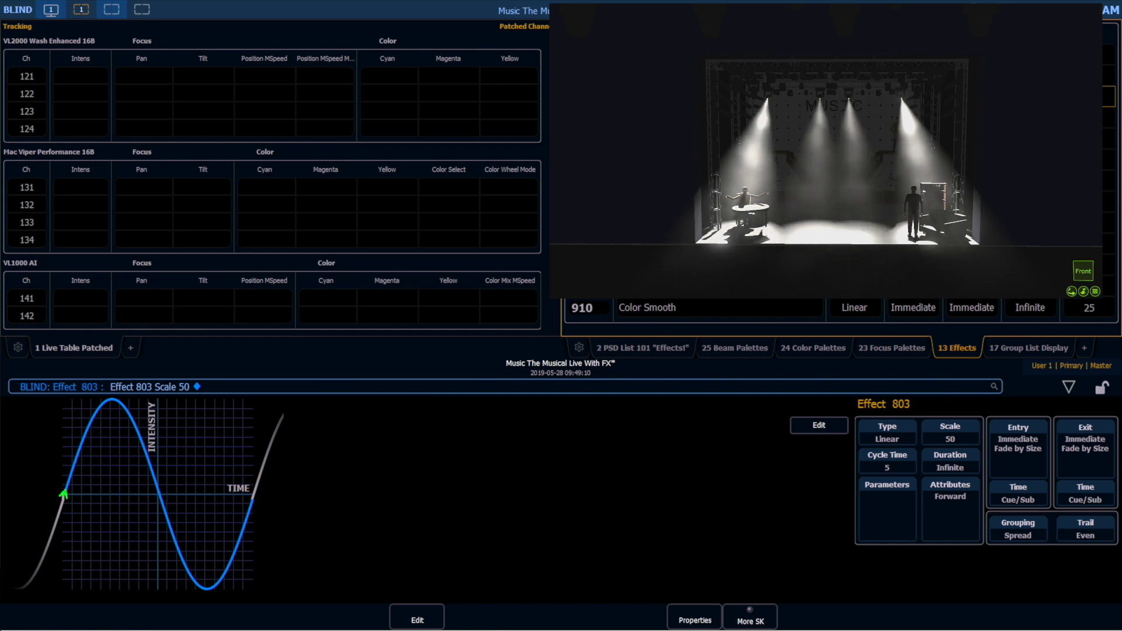
key(F1)
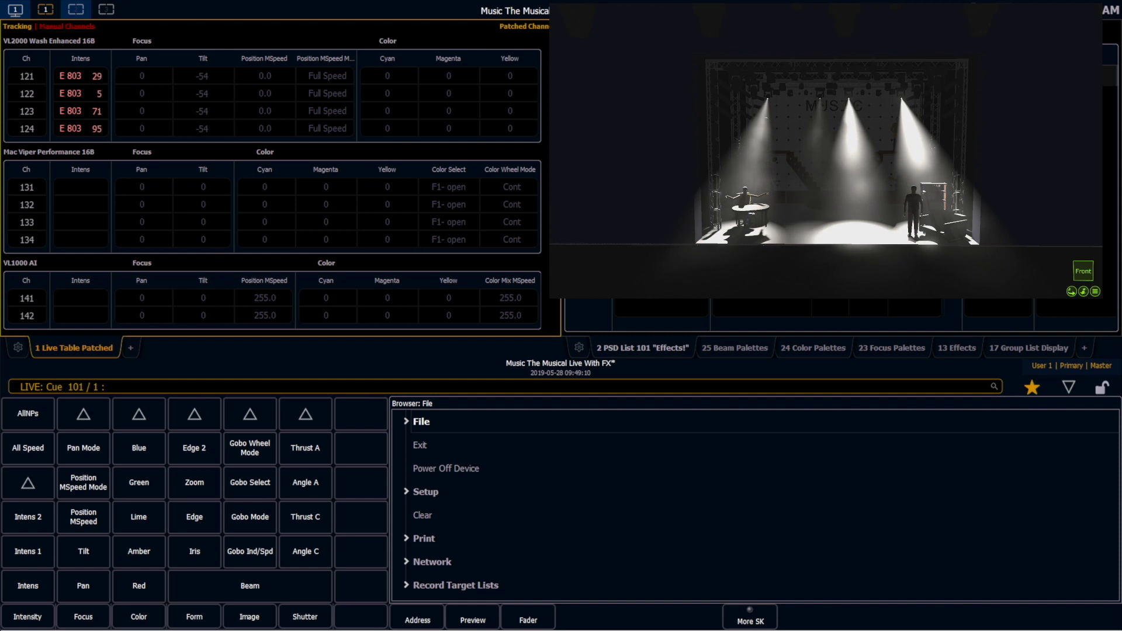
Reopen effect 803 for editing and set its scale to 30
text(ect  803)
key(Return)
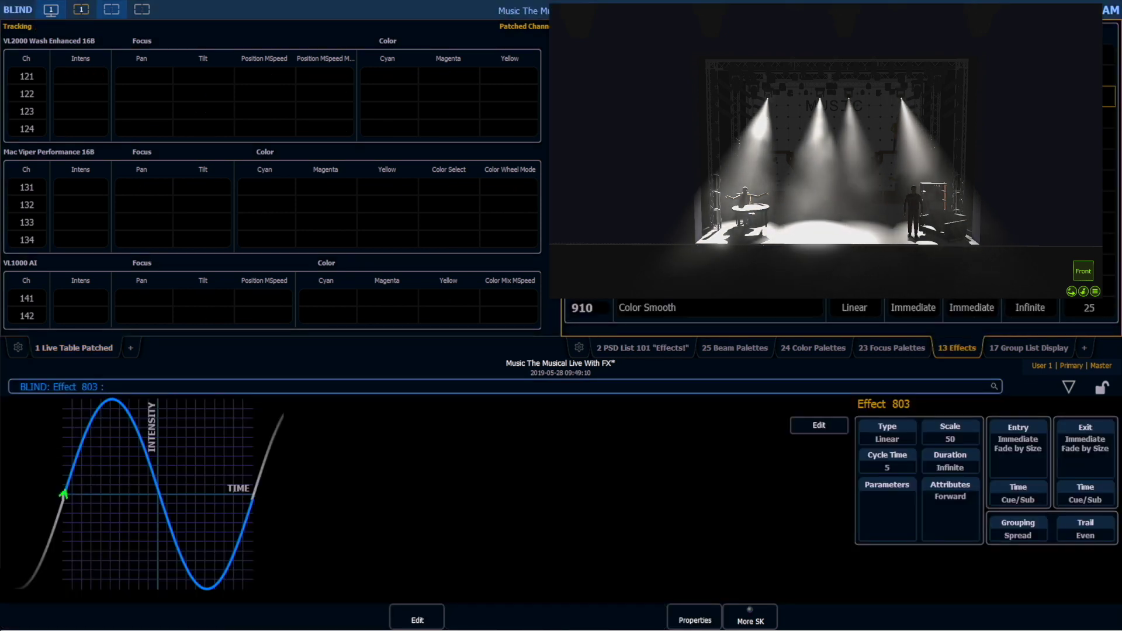
click(951, 433)
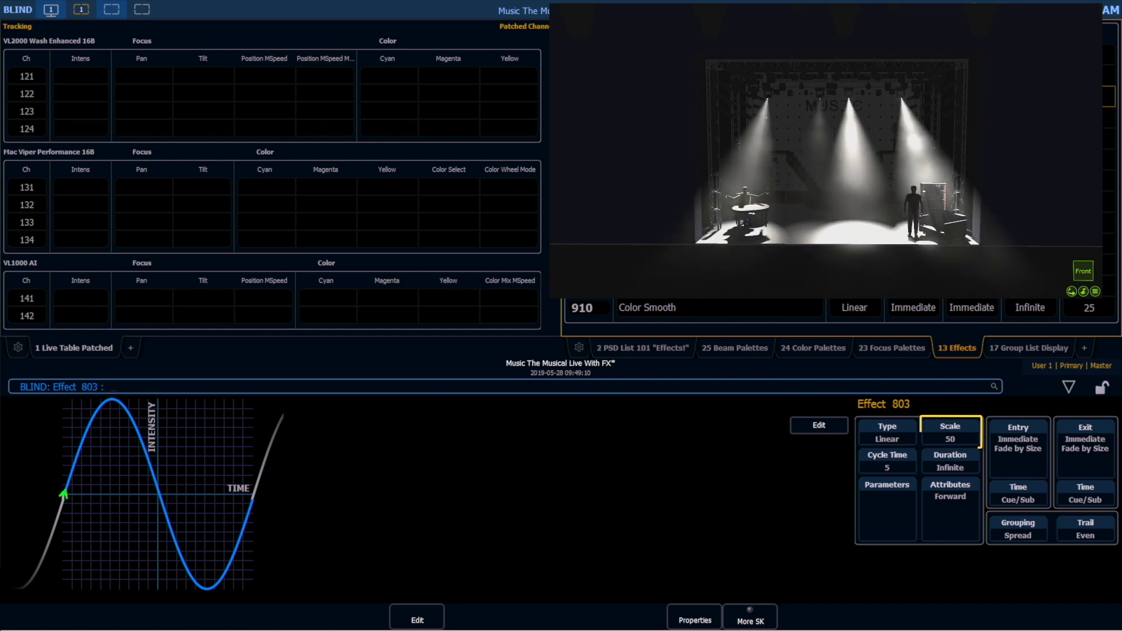
click(950, 433)
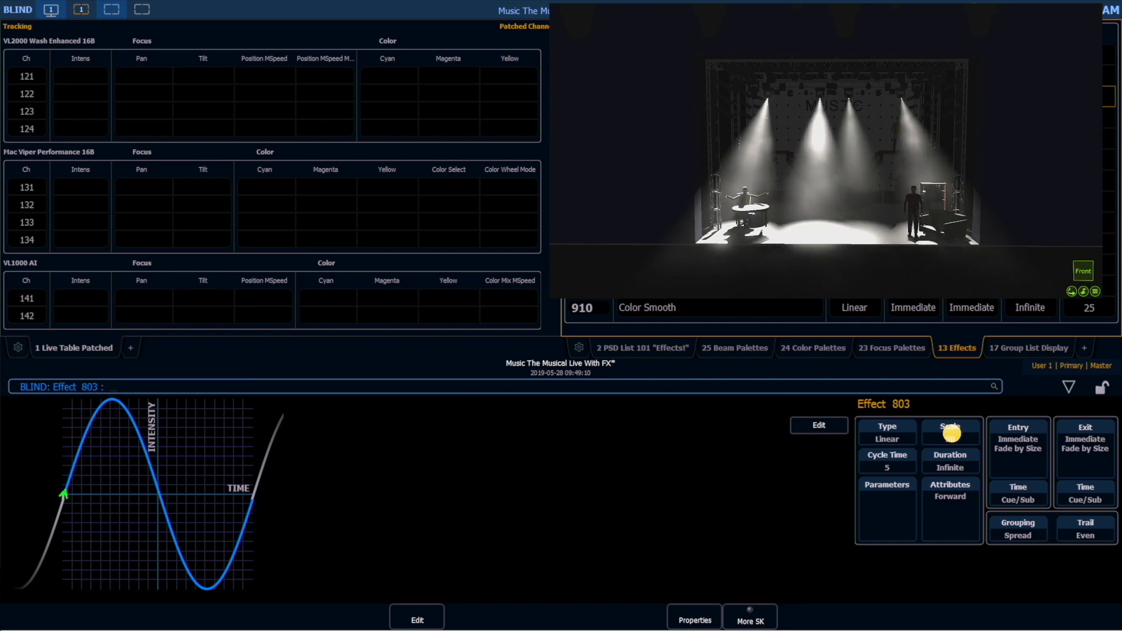
text(30)
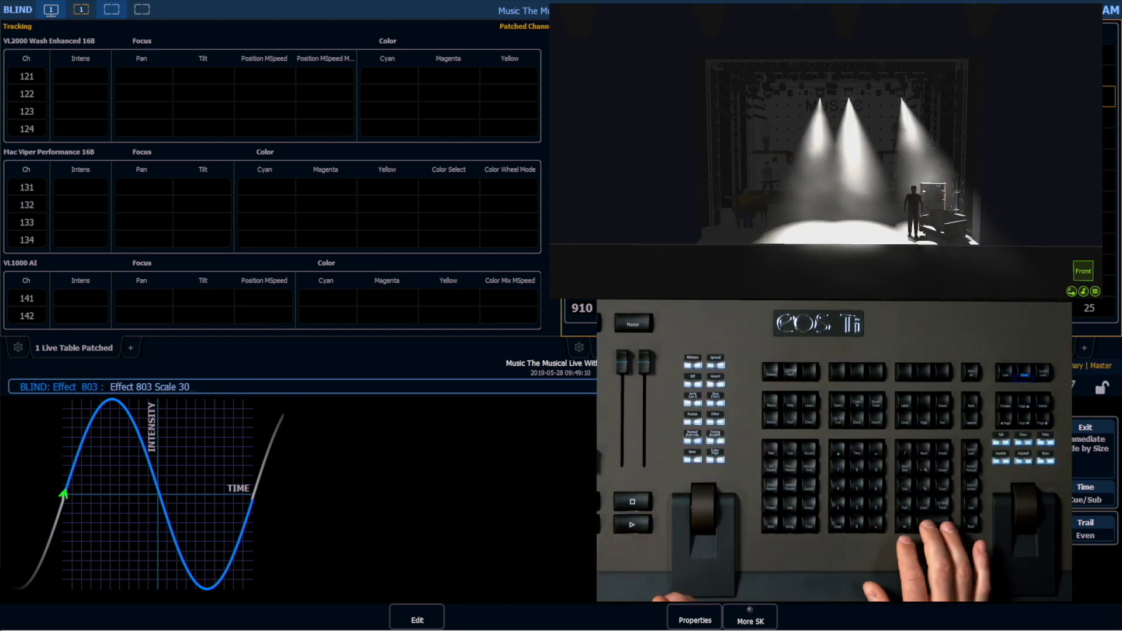
key(Return)
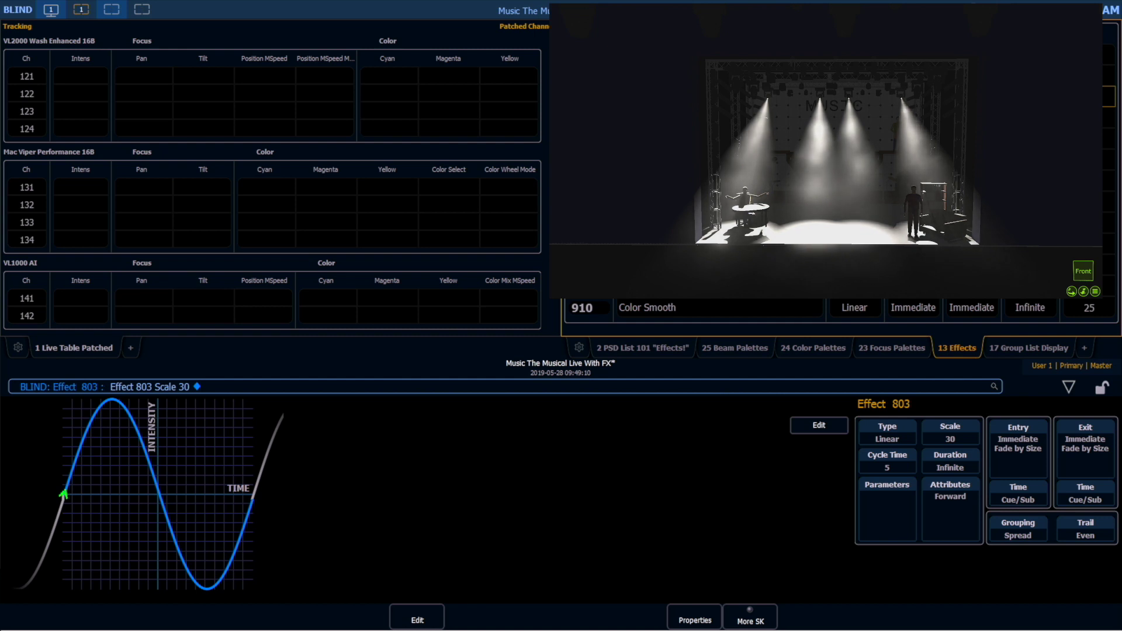
Return to Live and set Group 95's base intensity to 40 percent
key(F1)
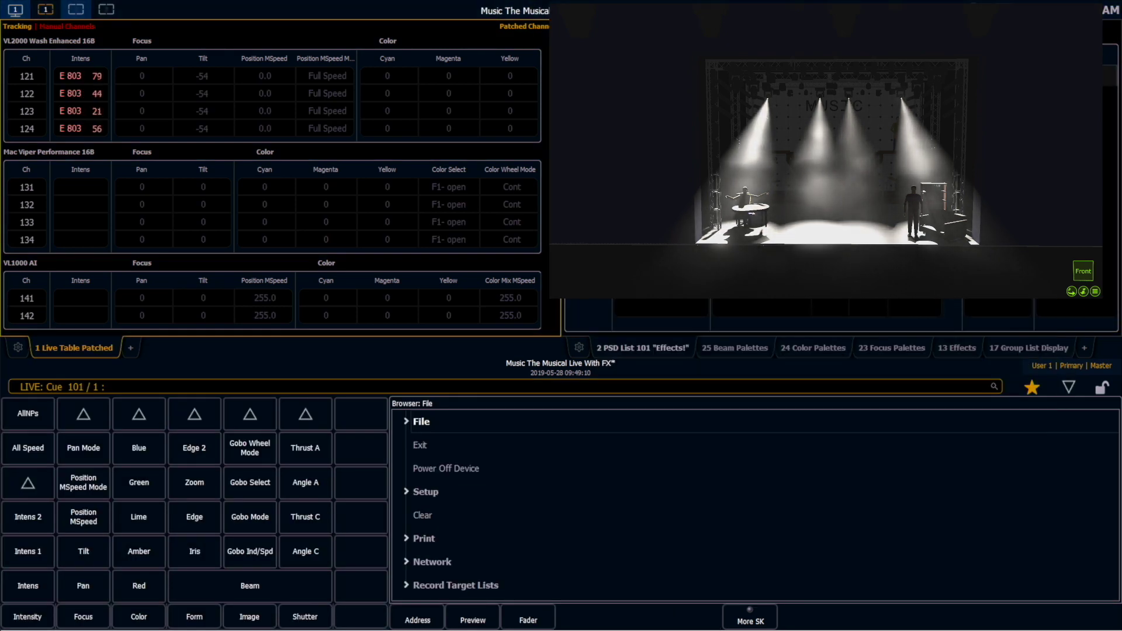
key(g)
key(9)
key(5)
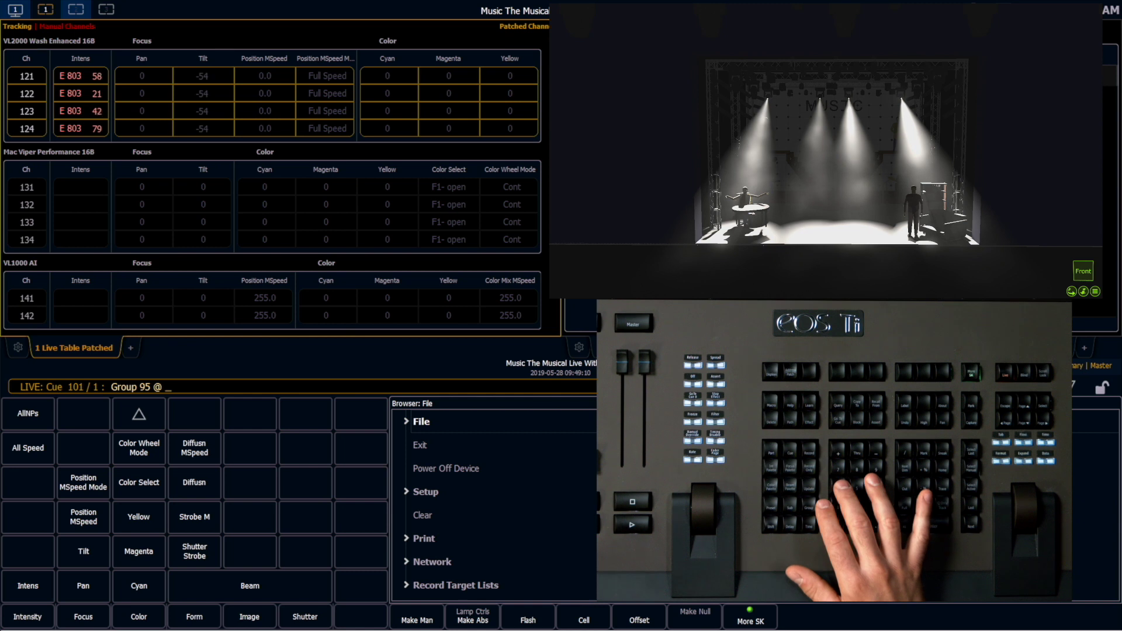
key(at)
key(4)
key(0)
key(Return)
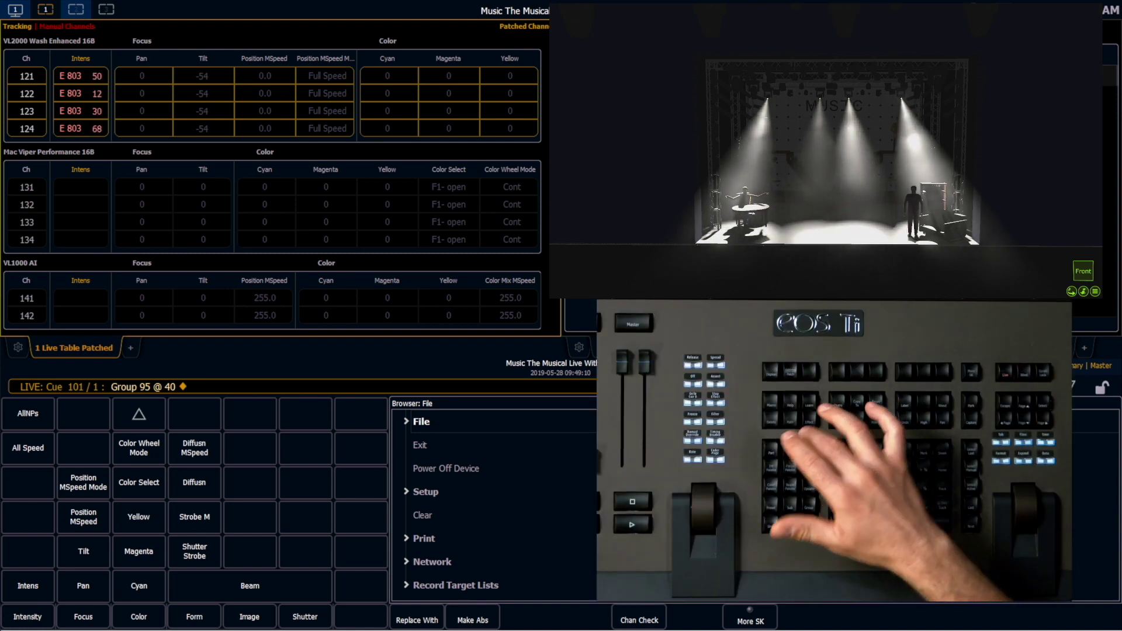
Open effect 803 for editing and set its cycle time to 3 seconds
key(e)
key(e)
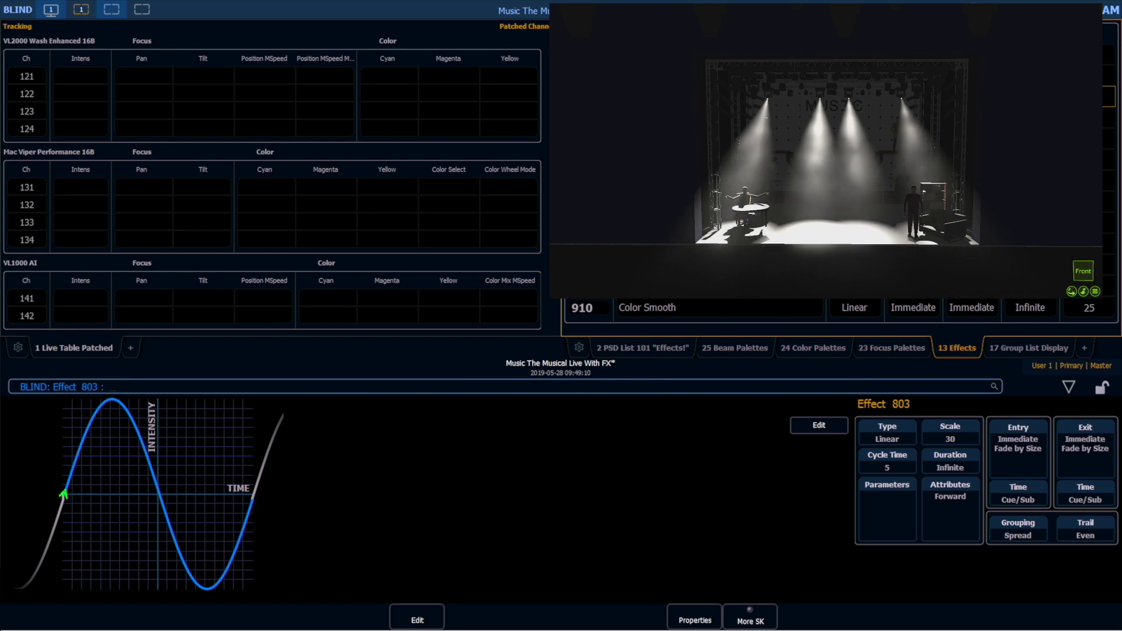
click(888, 462)
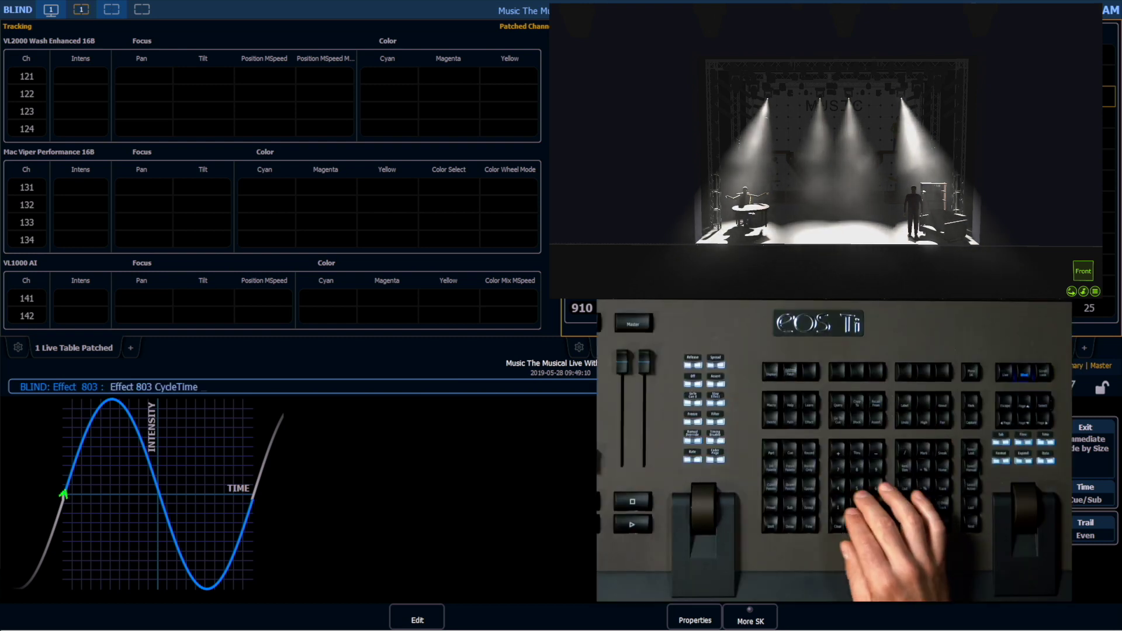
text(3)
key(Return)
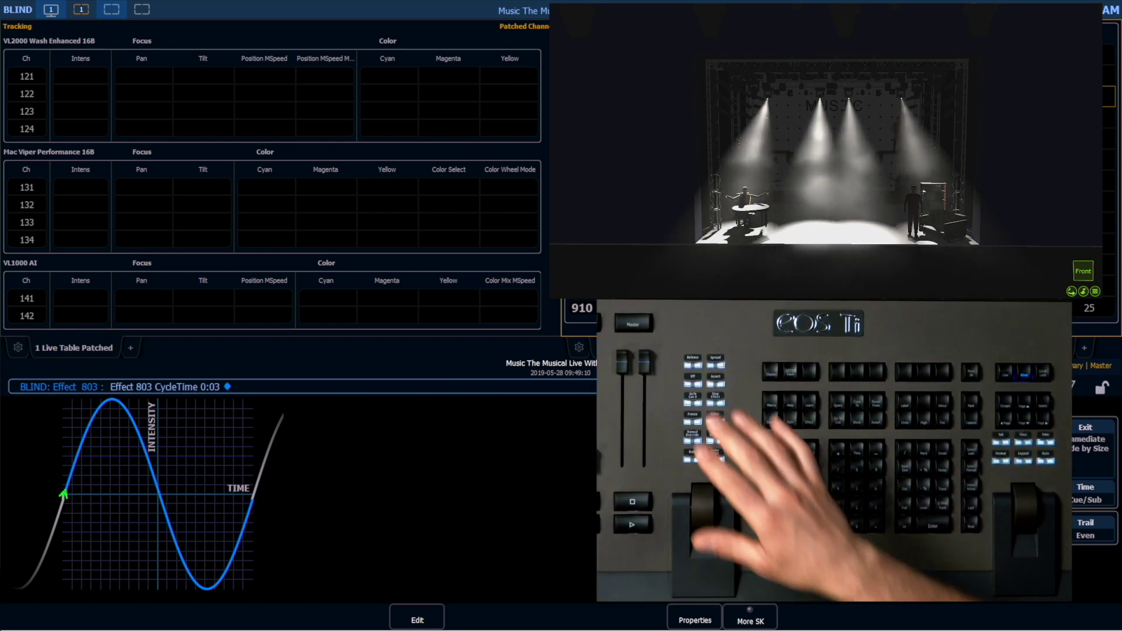